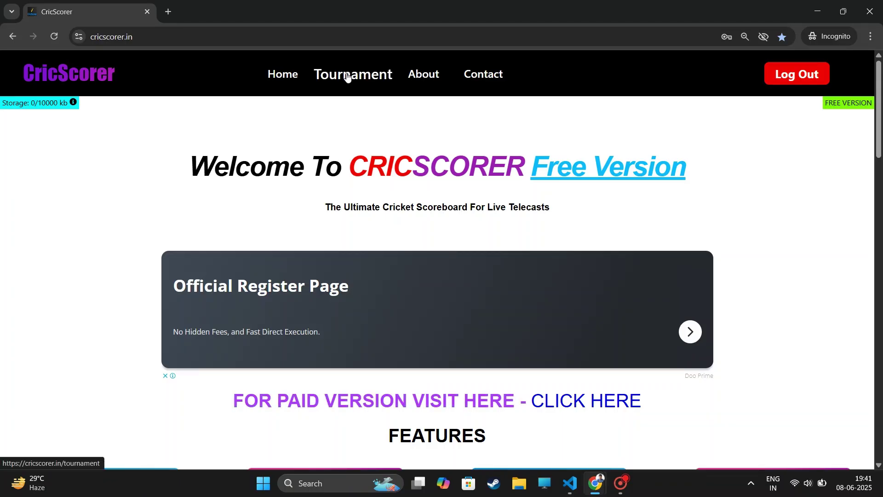
Step: Add a new tournament named 'Sample Tour' with location xyz
click(347, 75)
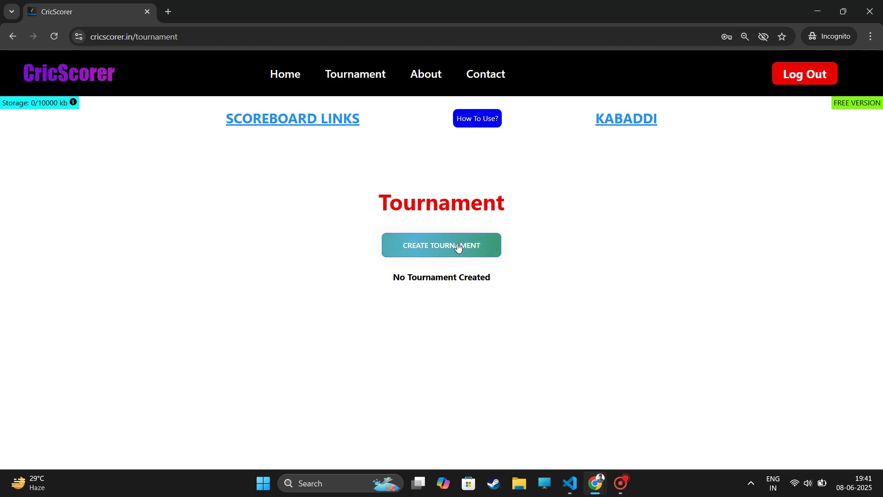
click(441, 250)
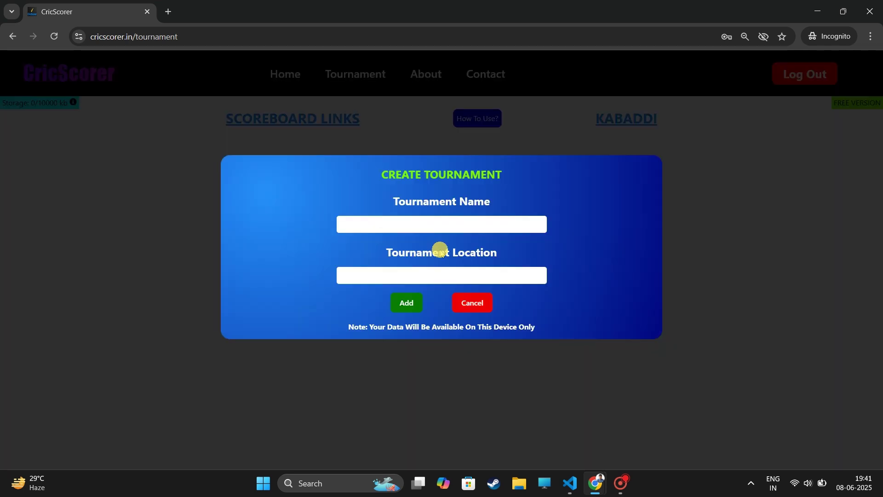
click(416, 224)
click(407, 306)
Step: Start a new match in Sample Tour between Team 1 and Team 2
click(509, 293)
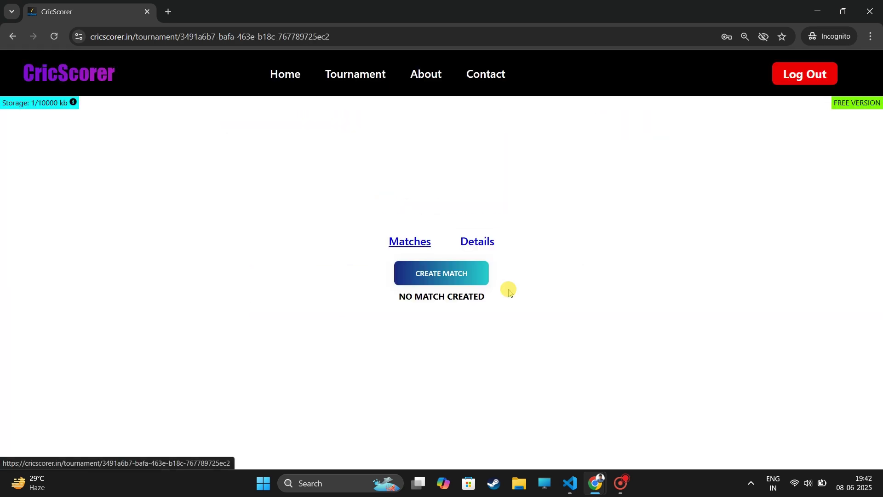
click(456, 274)
click(416, 189)
text(Team 1)
key(Tab)
text(Team 2)
Step: Set 1 over, match number 1, and Team 1 winning the toss to bat, then save and open the match page
key(Tab)
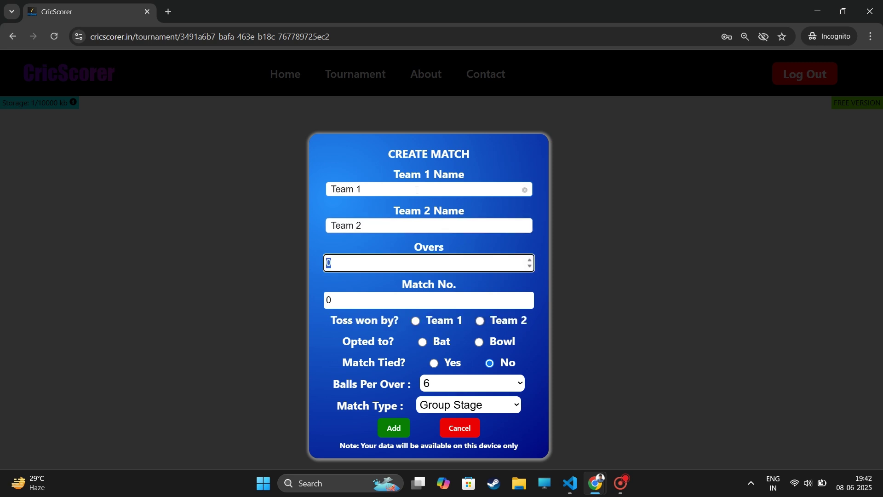
key(Tab)
text(1)
key(Tab)
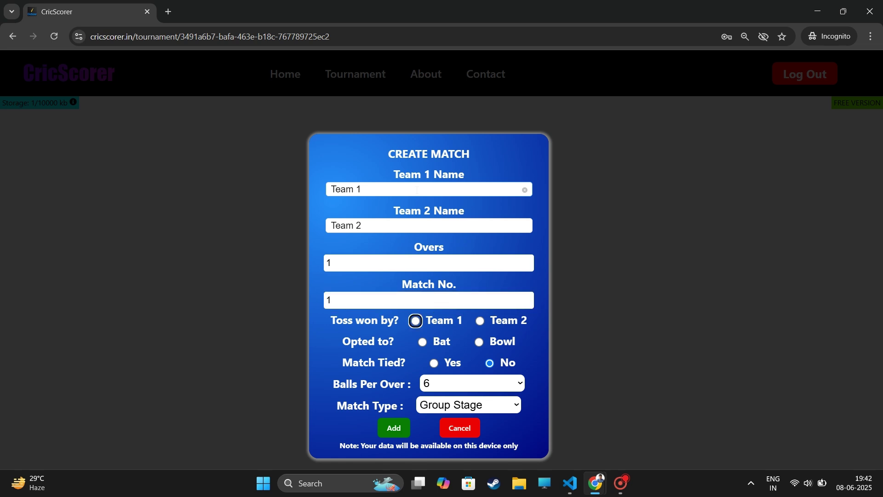
key(Tab)
key(Tab)
click(402, 423)
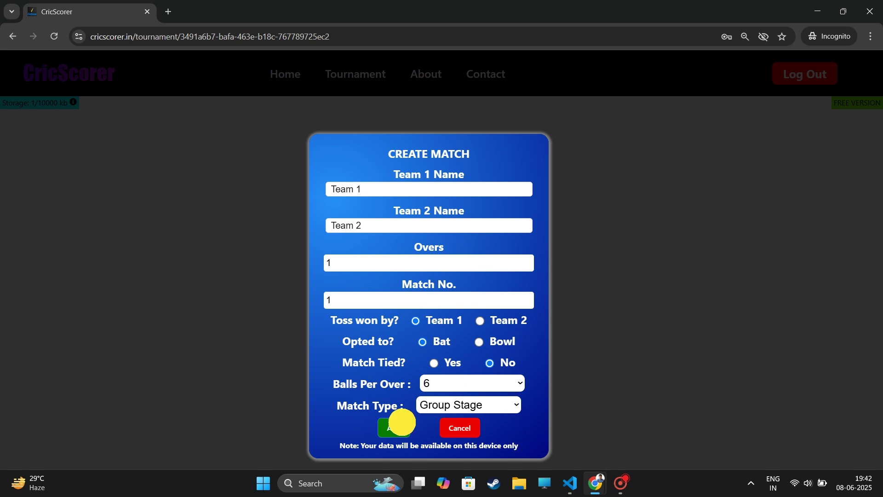
click(563, 322)
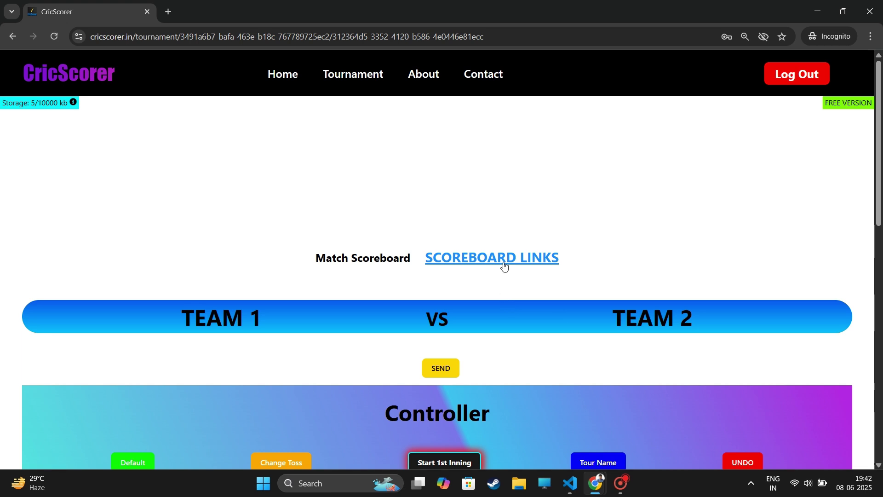
Step: Copy the Asia Cup scoreboard link and load it in a new browser tab
click(504, 261)
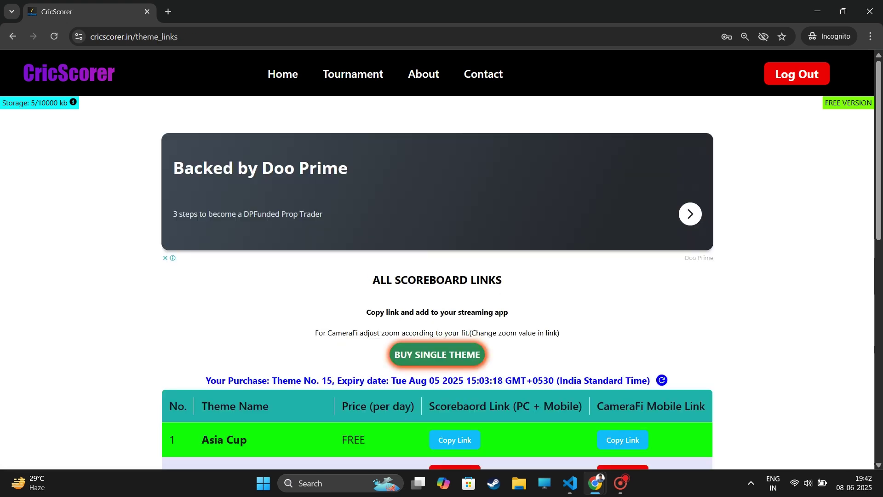
scroll(460, 276, down, 4)
click(462, 271)
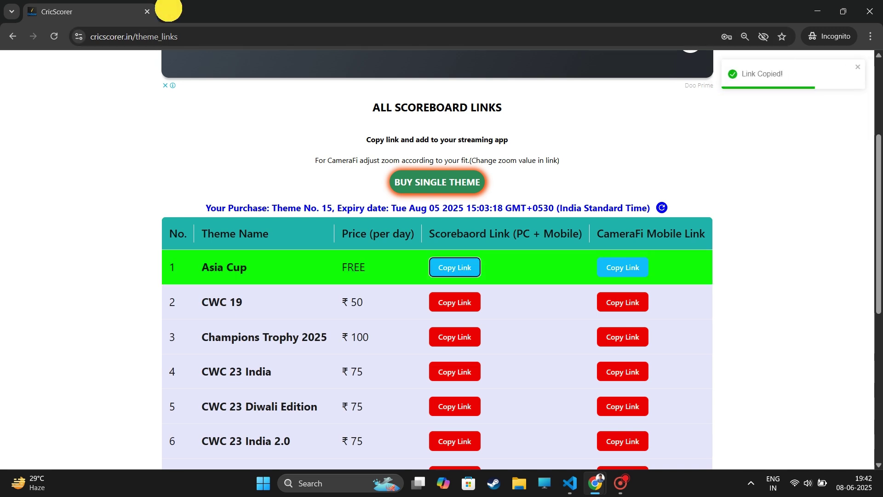
click(168, 10)
key(ctrl+v)
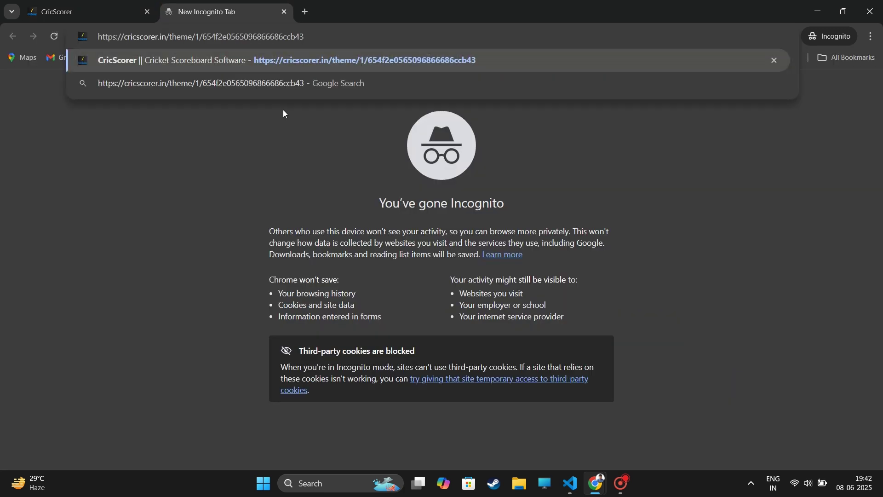
key(Return)
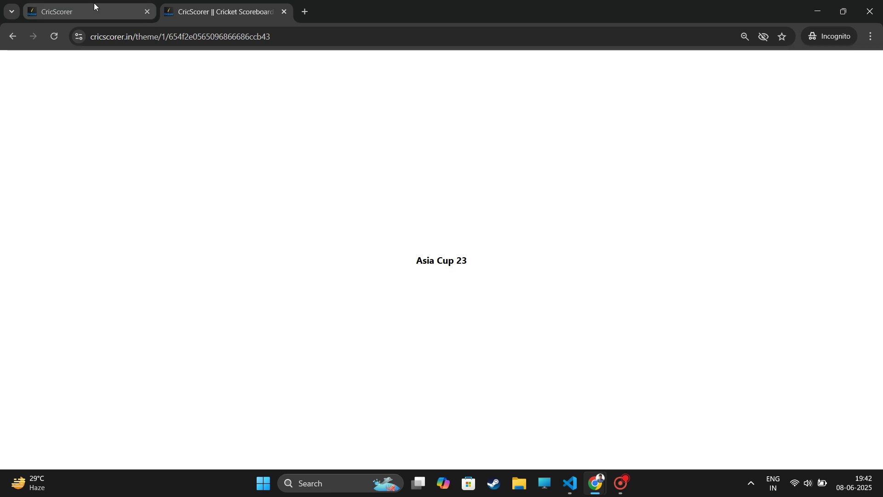
Step: Send the Team 1 vs Team 2 match to the scoreboard and view the scoreboard tab
click(93, 3)
scroll(381, 183, up, 4)
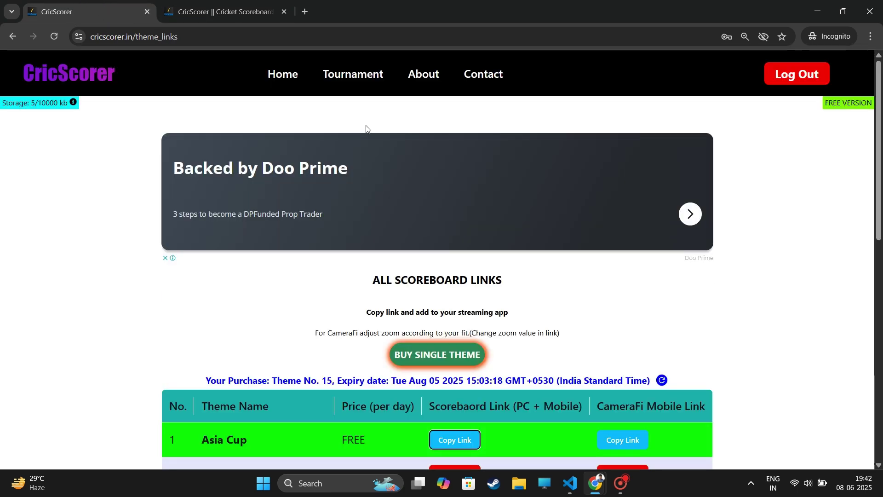
click(358, 81)
click(516, 295)
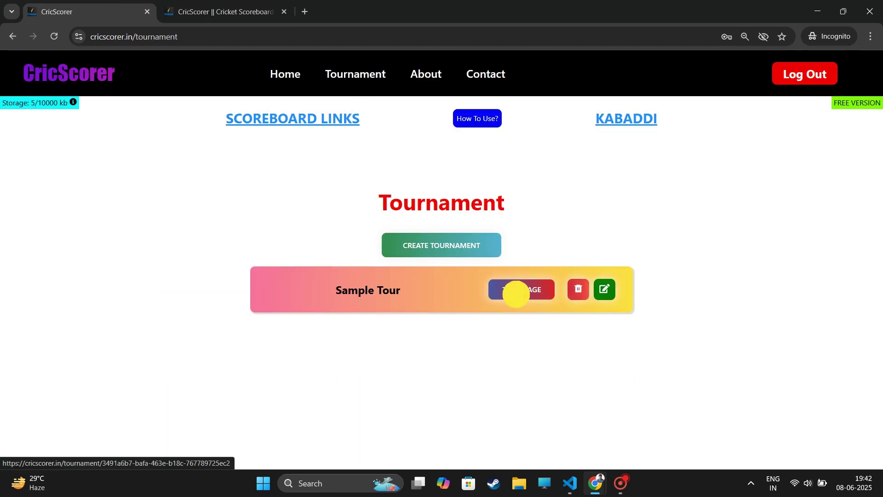
click(576, 327)
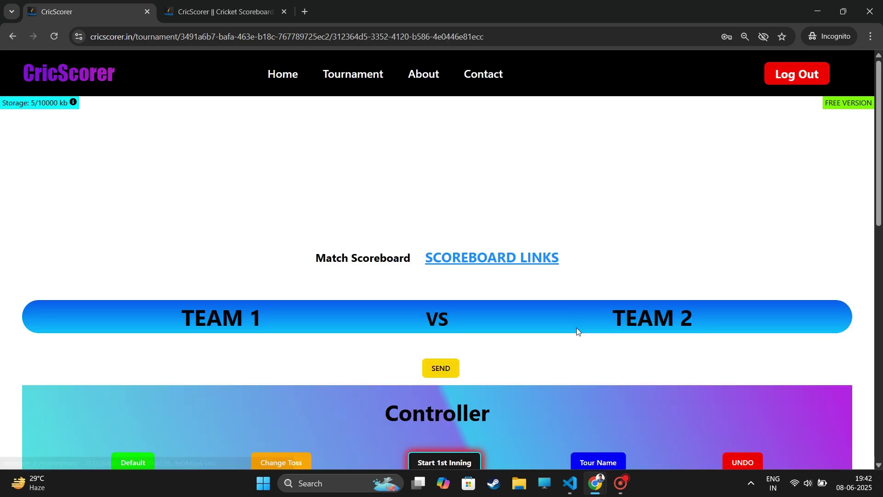
scroll(575, 328, down, 3)
click(447, 256)
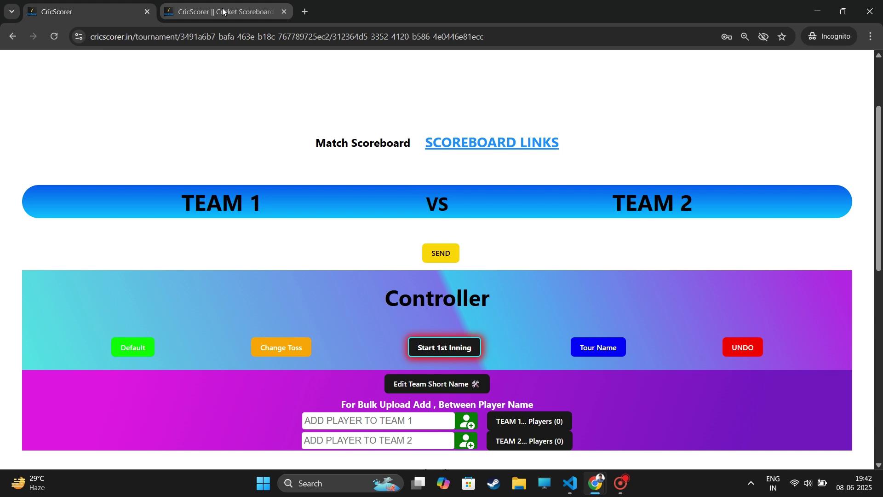
click(223, 11)
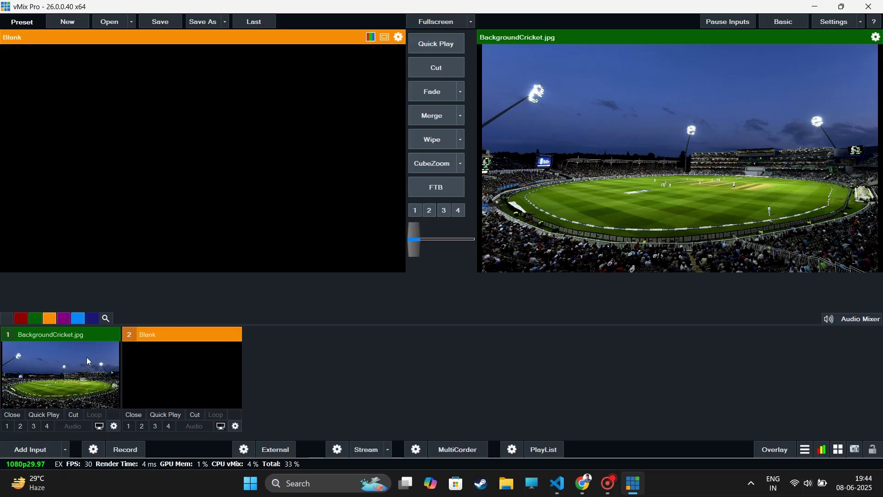
Step: Preview the Blank input and start adding a vMix Web Browser input
click(94, 362)
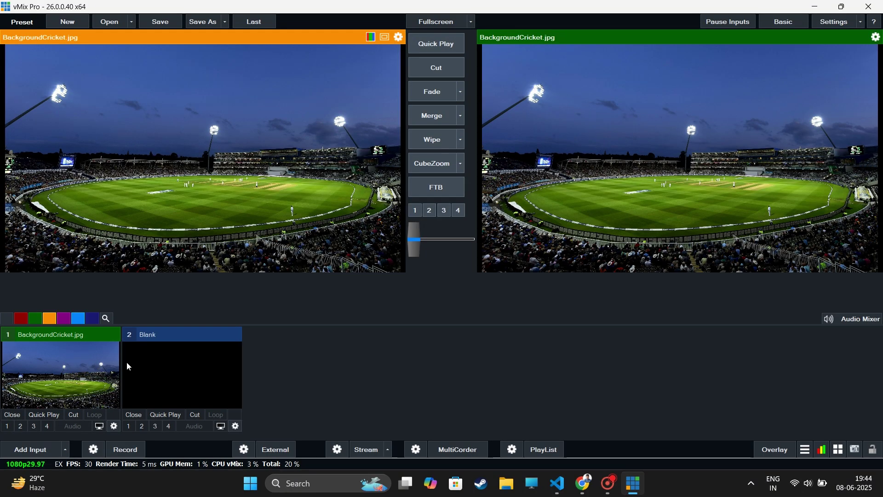
click(188, 368)
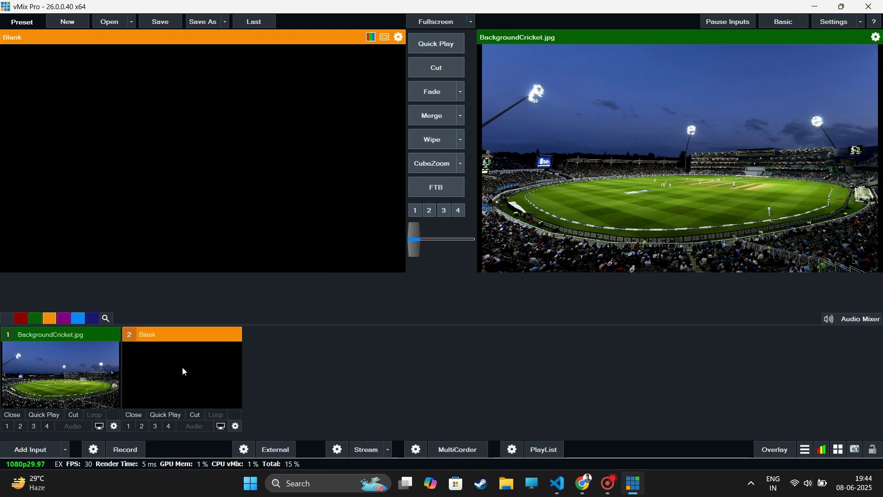
click(41, 445)
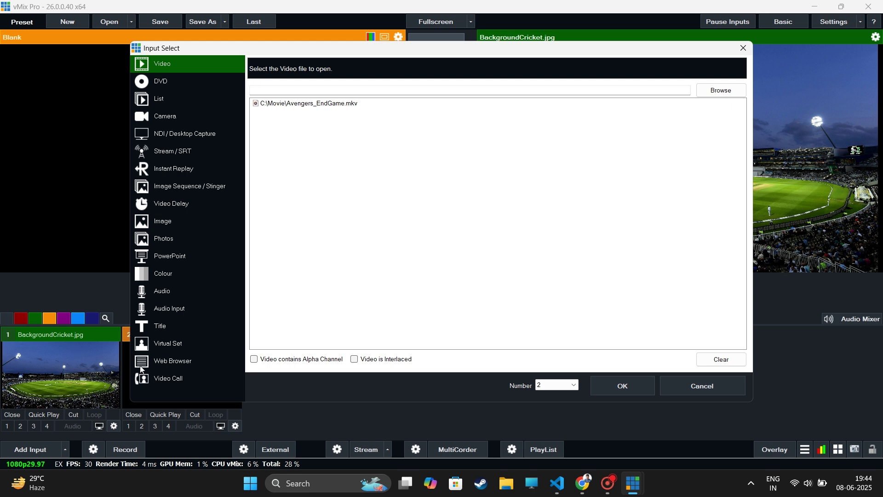
click(156, 368)
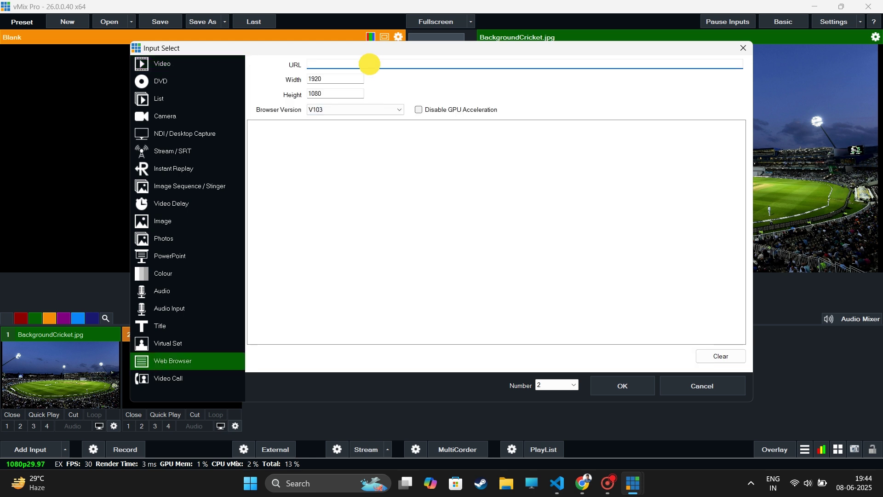
Step: Paste the scoreboard link at 1920×1080, add the input, and return to the CricScorer window
key(ctrl+v)
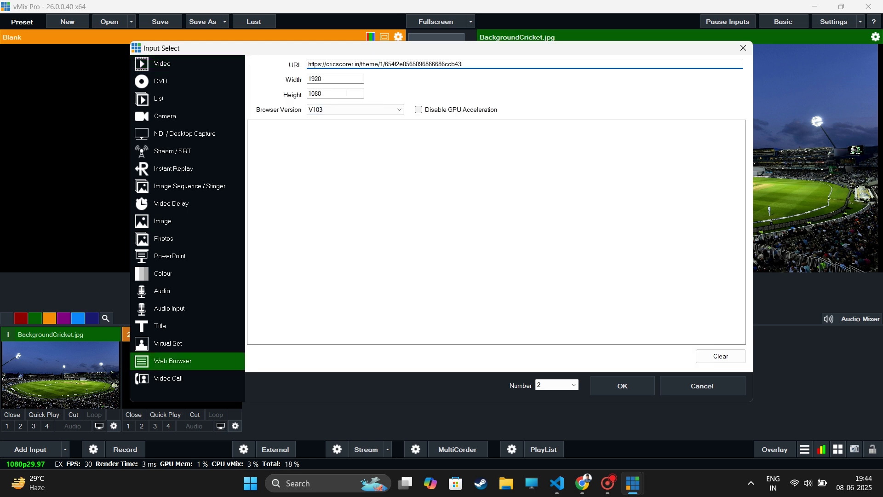
click(326, 83)
click(327, 94)
click(637, 384)
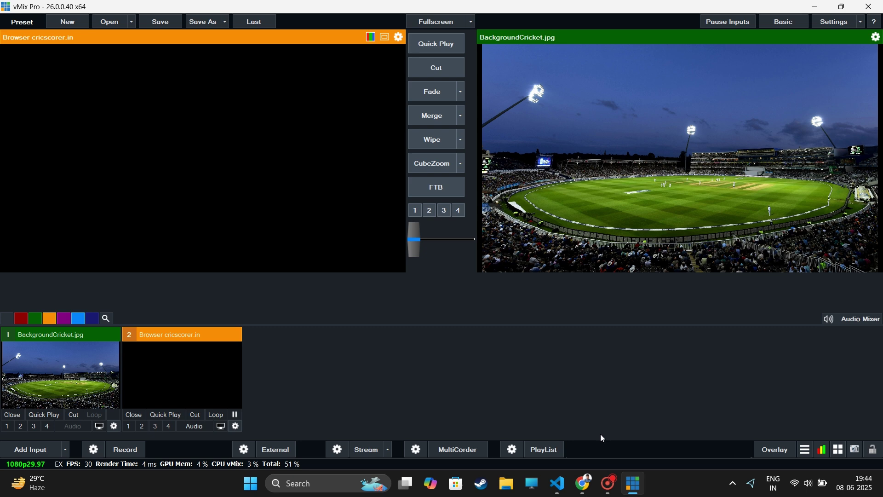
mouse_move(584, 482)
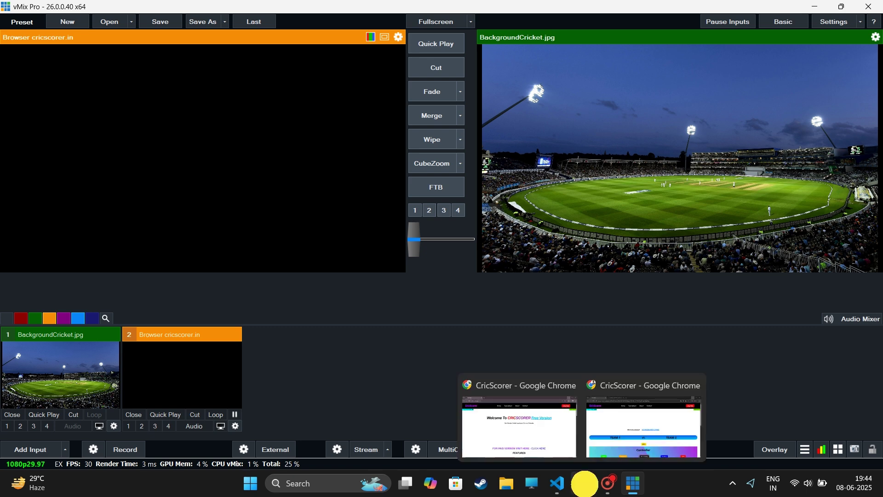
click(617, 435)
Step: Resend the match to the scoreboard, then create an OBS Browser source named Scoreboard
click(441, 368)
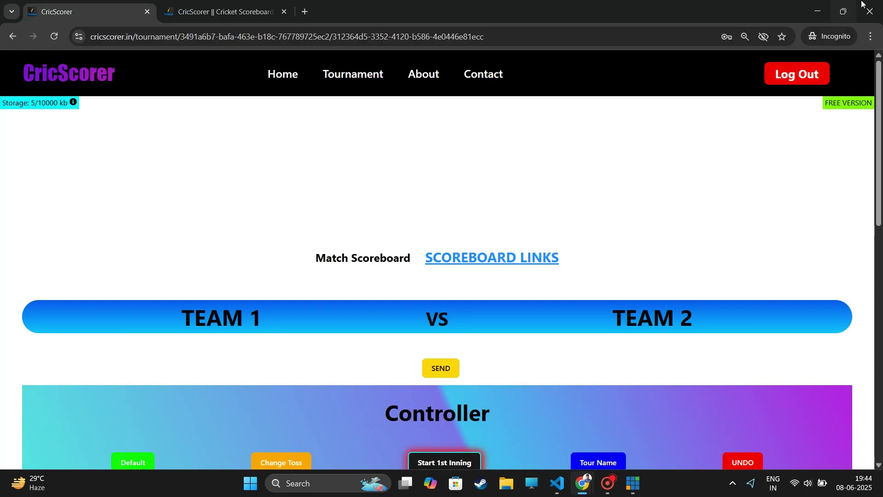
click(817, 13)
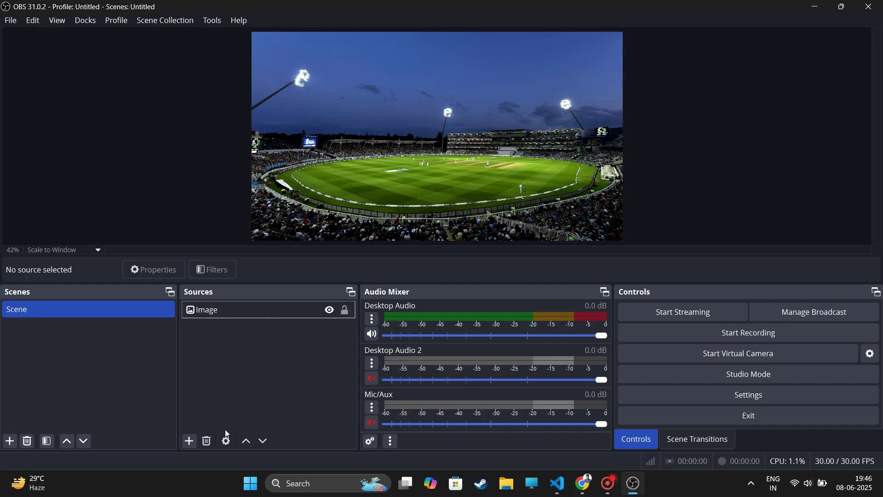
click(190, 442)
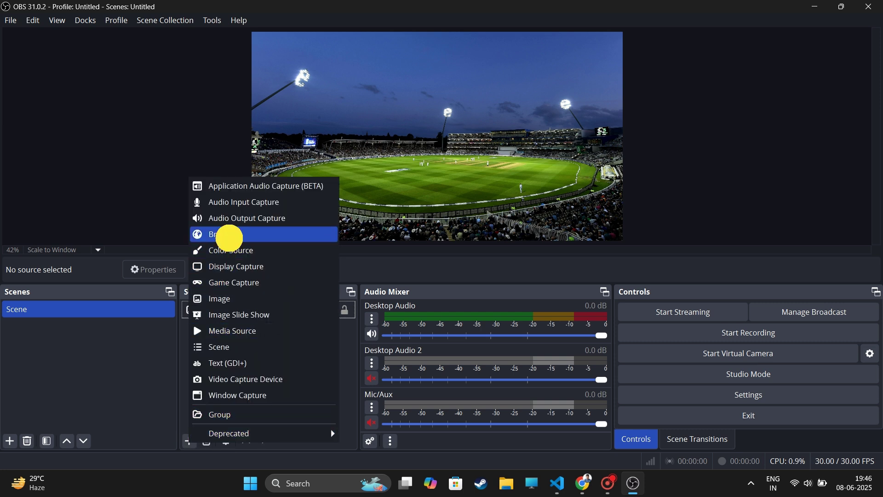
click(230, 234)
text(Scoreboard)
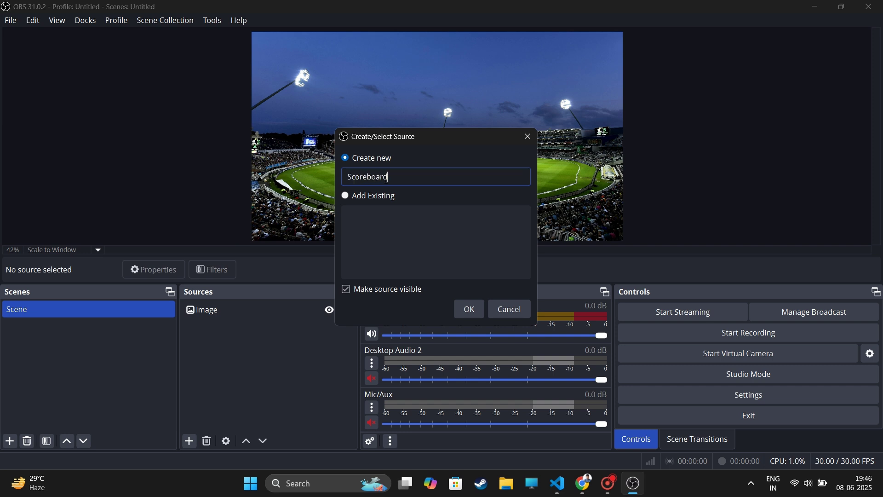
click(467, 316)
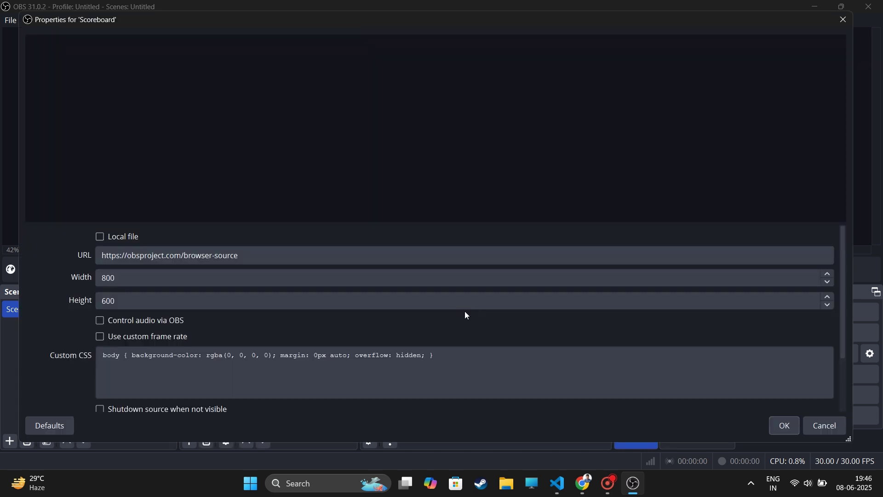
Step: Replace the placeholder URL with the CricScorer link and set size to 1920×1080
drag(248, 256, 91, 266)
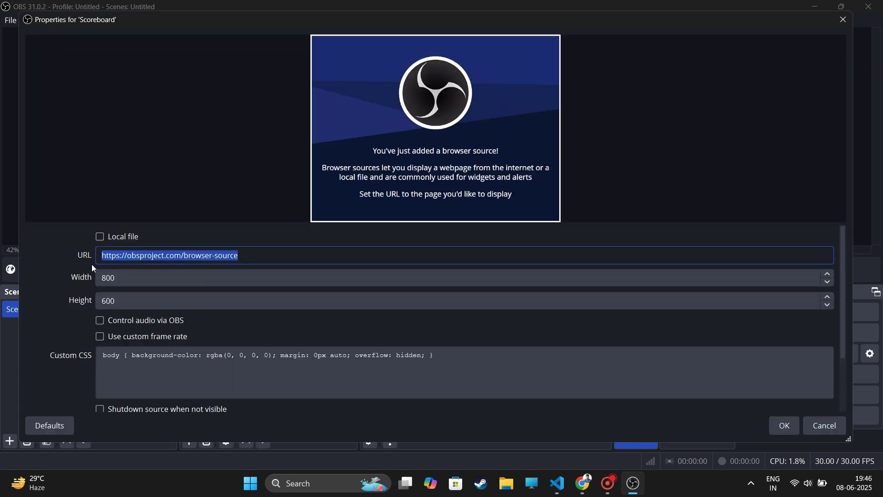
key(BackSpace)
key(ctrl+v)
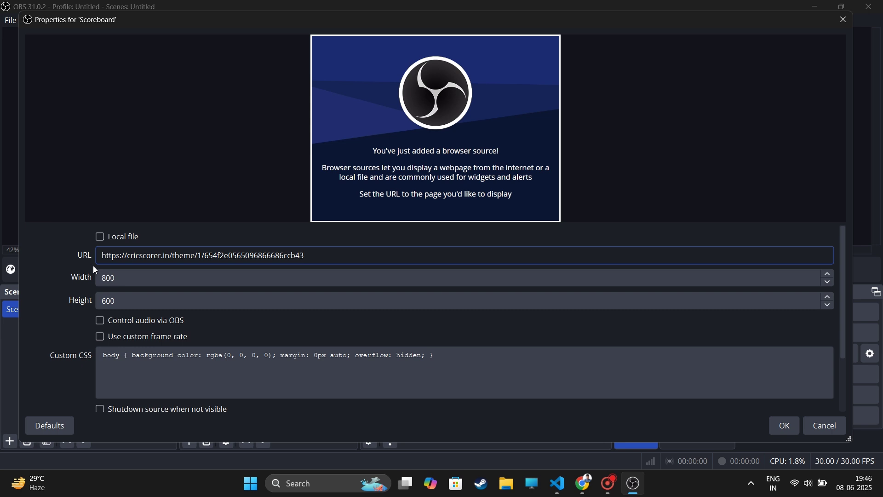
drag(114, 278, 92, 282)
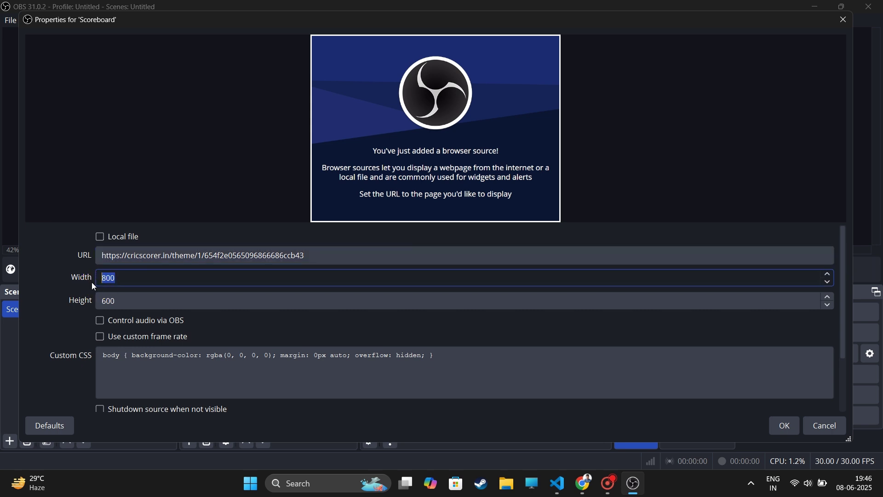
key(Tab)
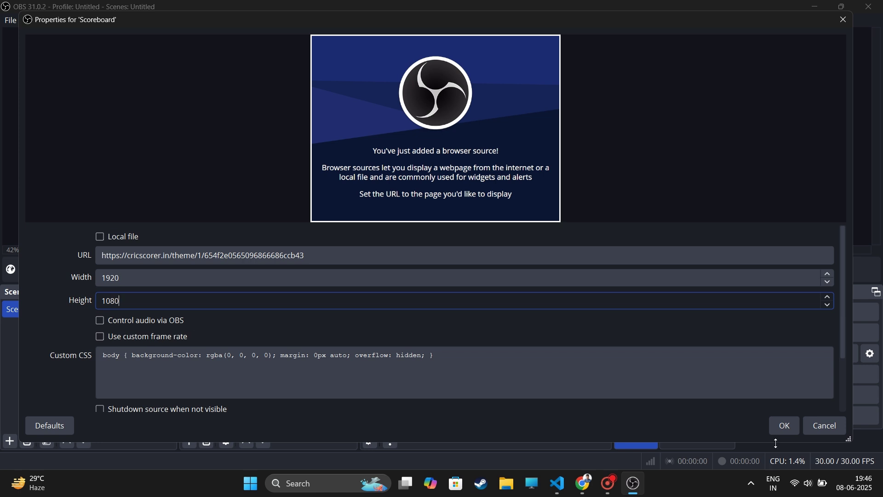
click(790, 427)
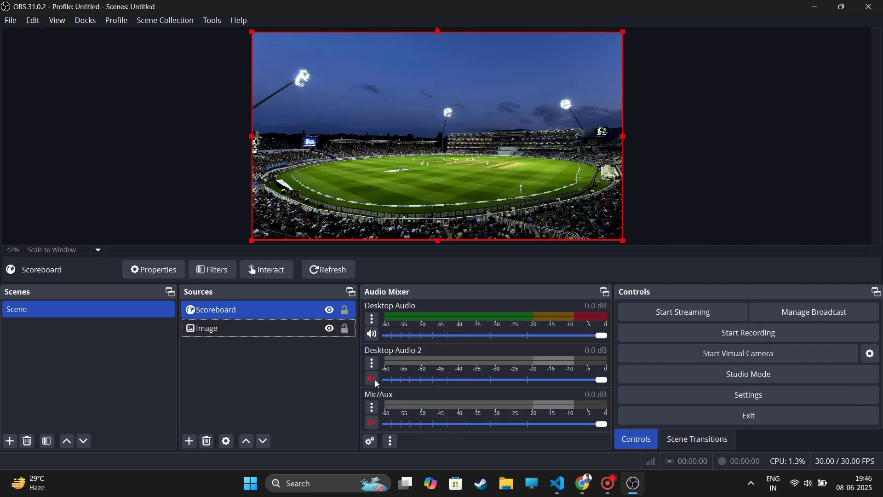
mouse_move(584, 483)
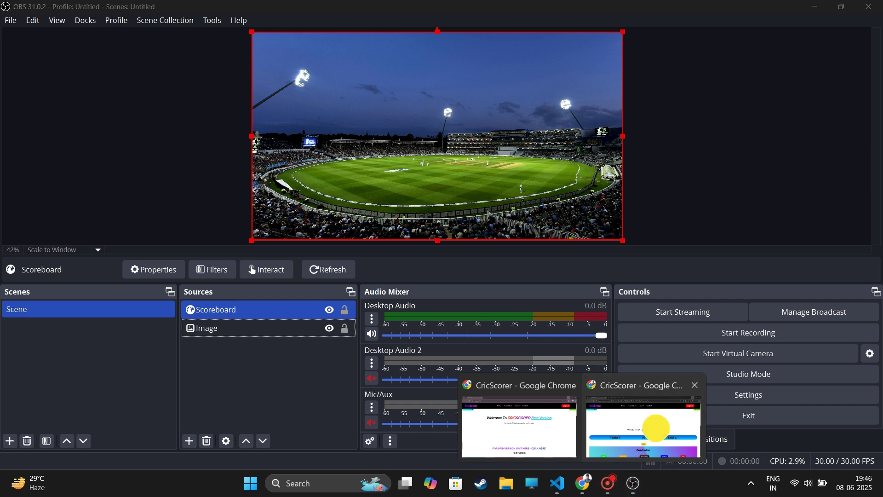
click(640, 426)
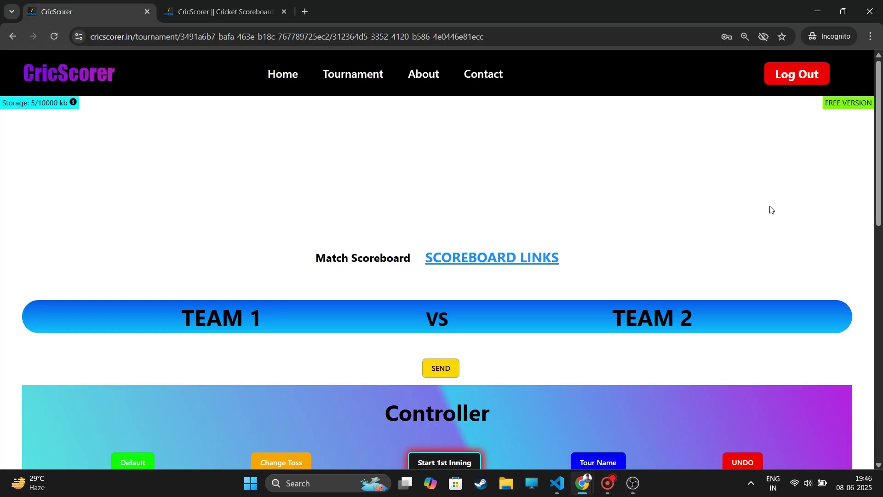
click(817, 11)
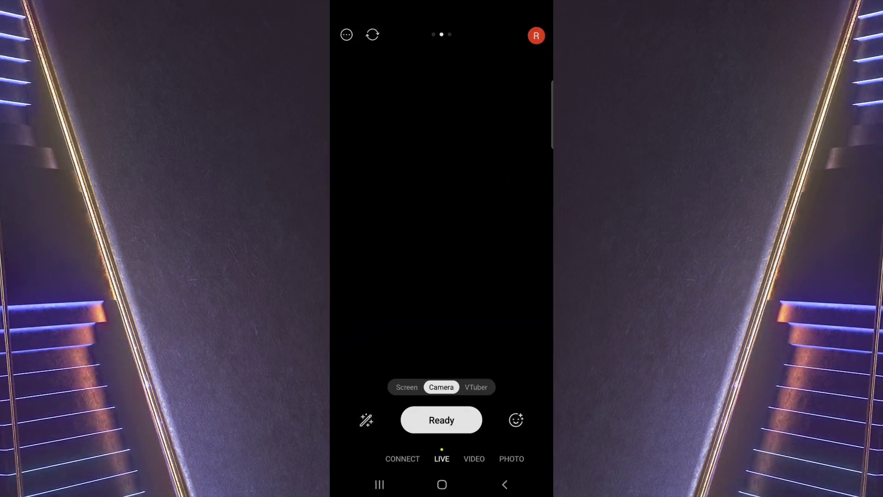
Step: Add a Web widget layer in PRISM Live Studio
drag(505, 230, 368, 230)
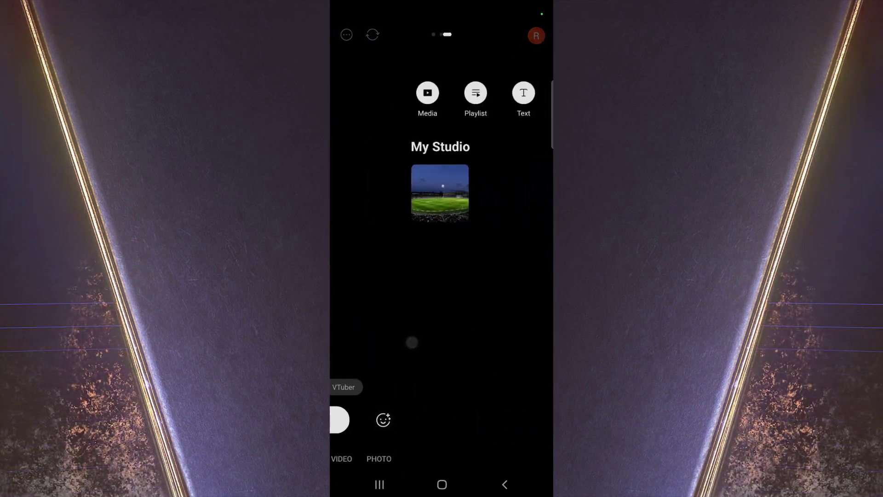
click(513, 92)
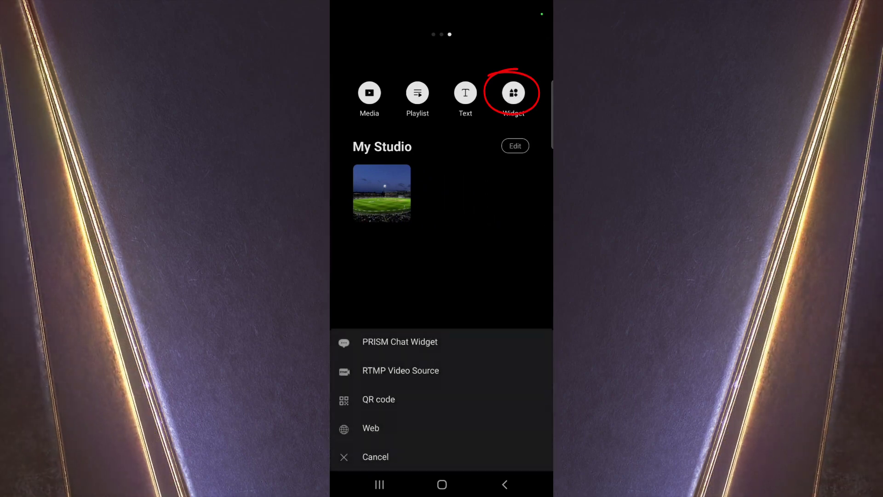
click(389, 427)
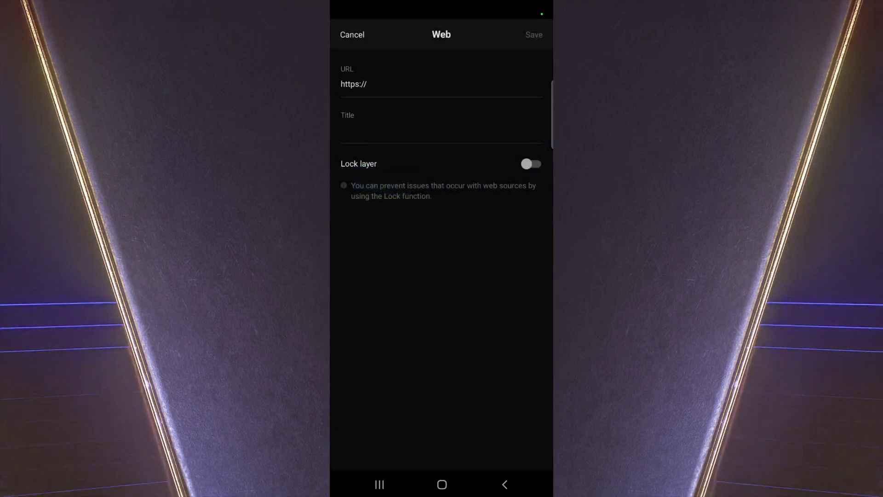
Step: Replace the widget URL with the copied CricScorer theme link and title it 'scoreboard'
click(365, 87)
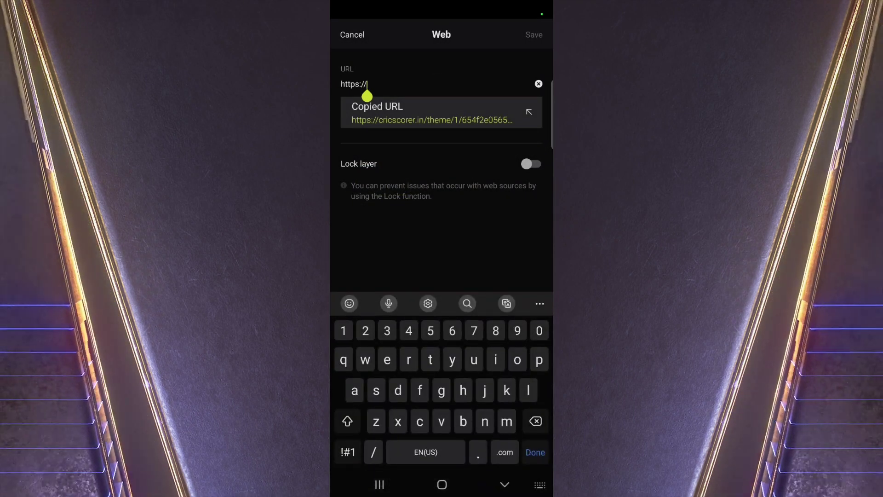
key(BackSpace)
key(BackSpace)
key(BackSpace)
key(BackSpace)
key(BackSpace)
key(BackSpace)
key(BackSpace)
key(BackSpace)
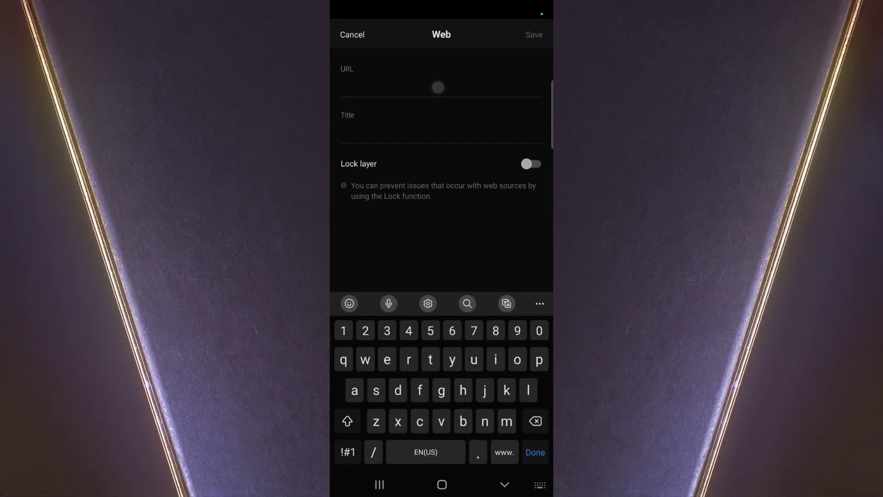
click(438, 87)
click(360, 65)
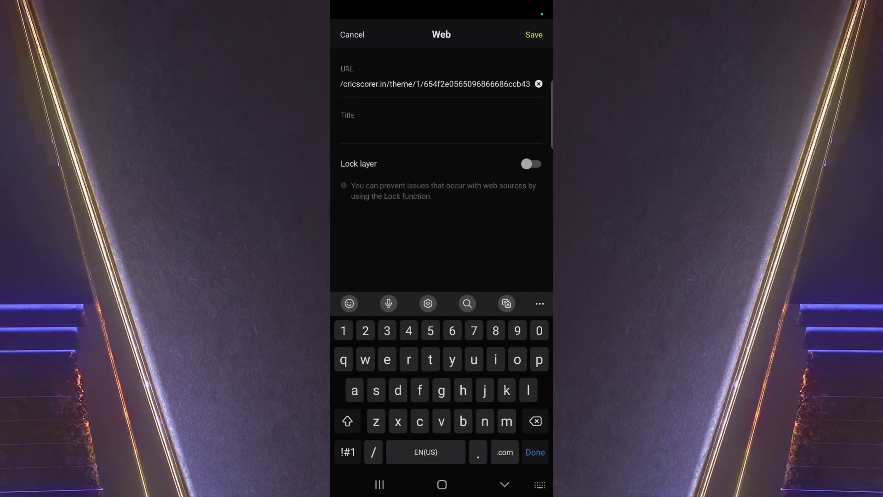
click(410, 133)
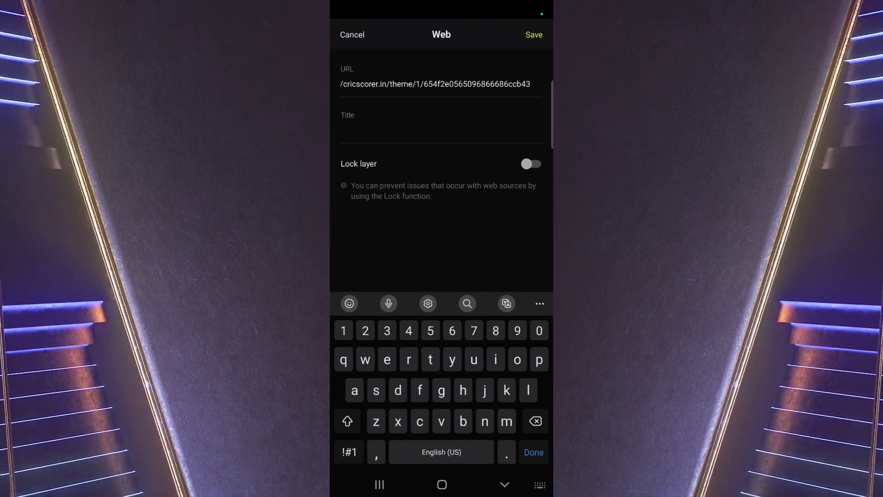
text(score)
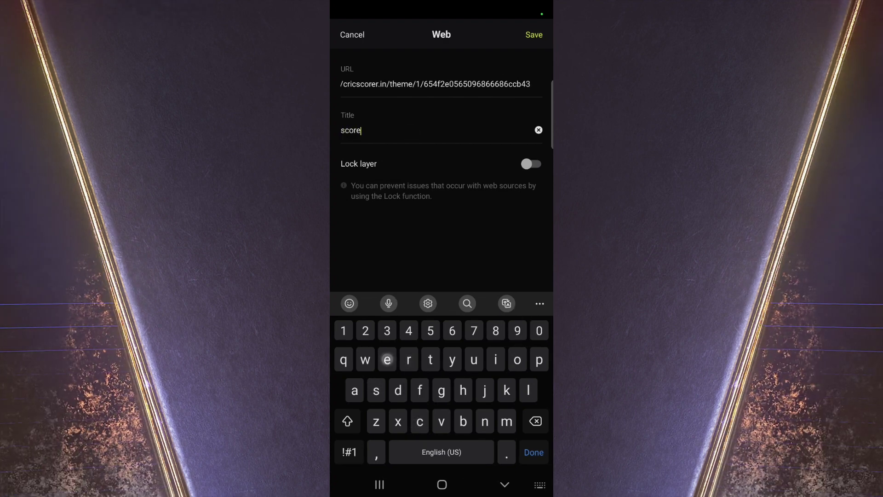
text(board)
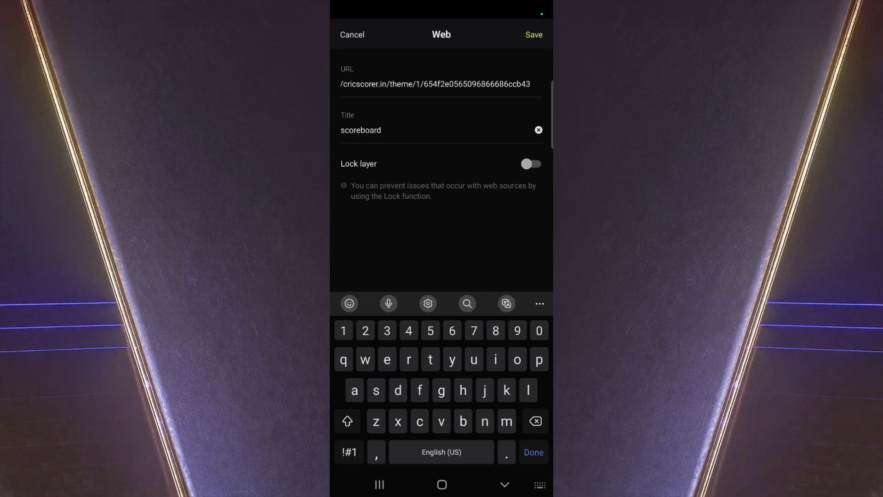
click(506, 487)
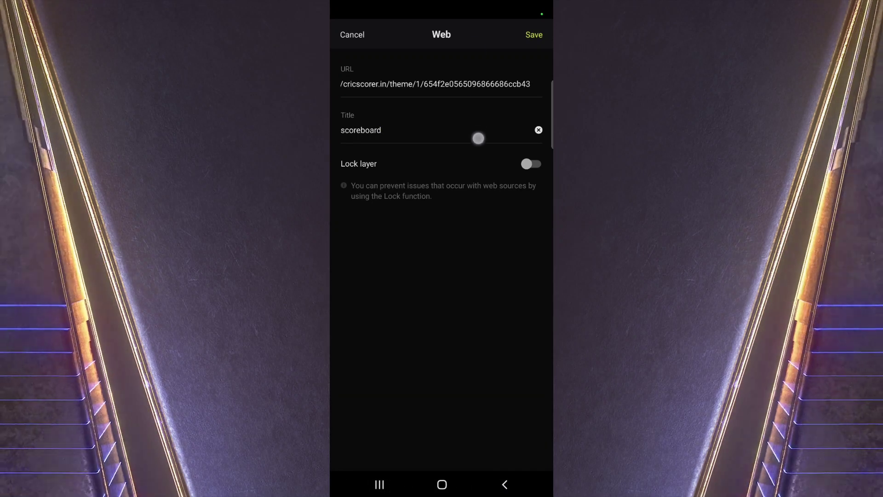
Step: Save the scoreboard widget, centre and expand it, and set its zoom to 100%
click(534, 35)
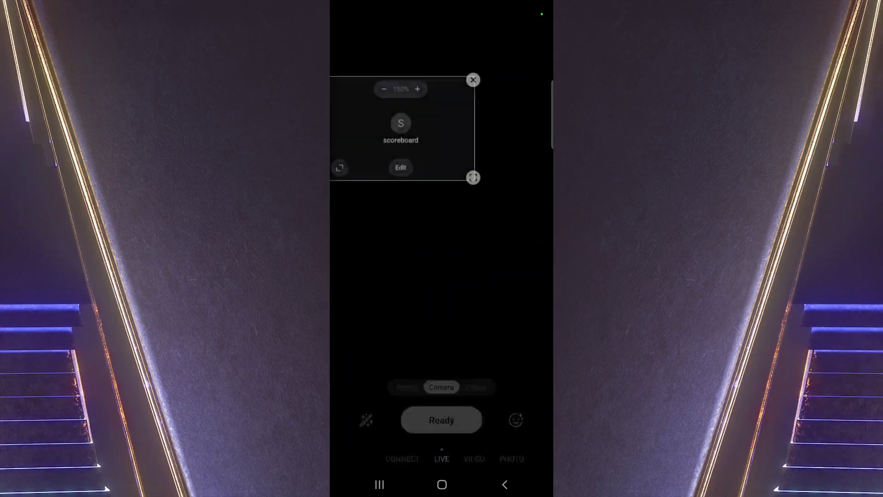
drag(401, 134, 431, 250)
click(514, 294)
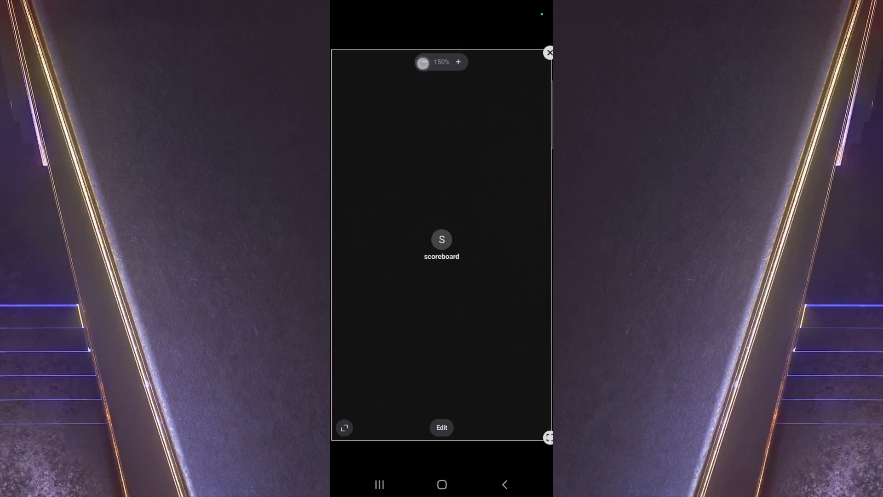
click(423, 63)
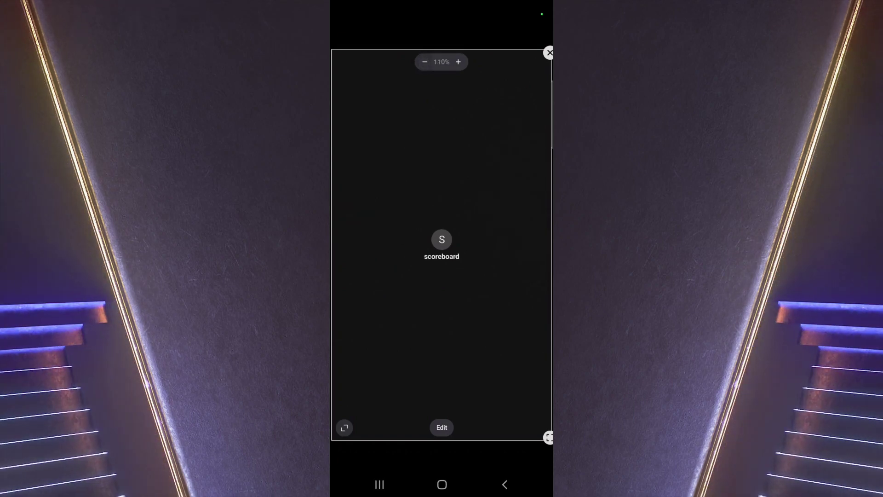
click(424, 61)
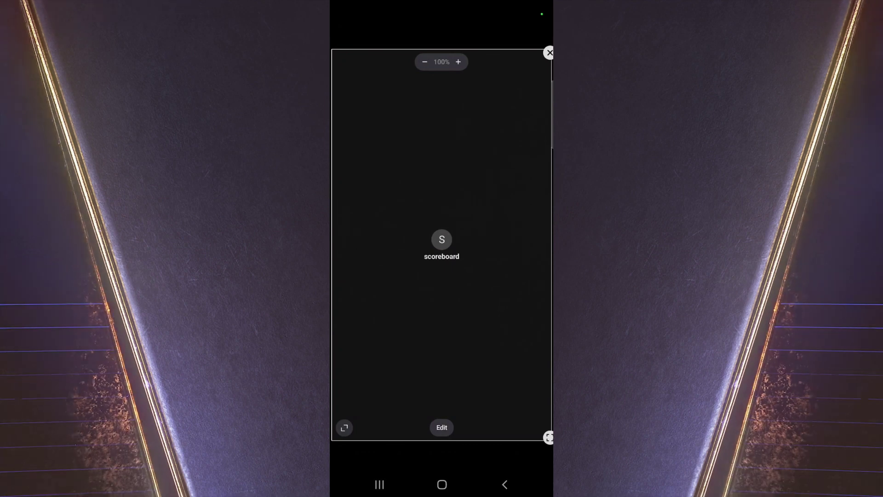
click(550, 53)
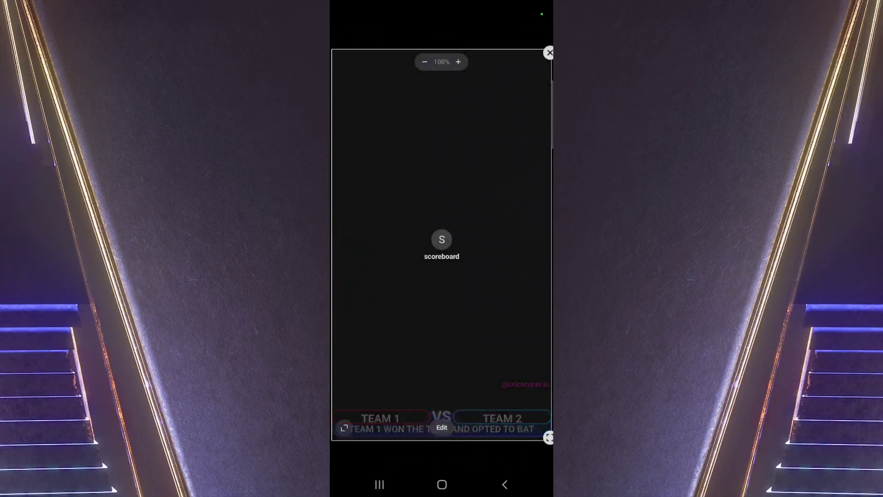
Step: Rotate the scoreboard overlay clockwise, move it toward the top, and enlarge it downward
drag(495, 195, 494, 295)
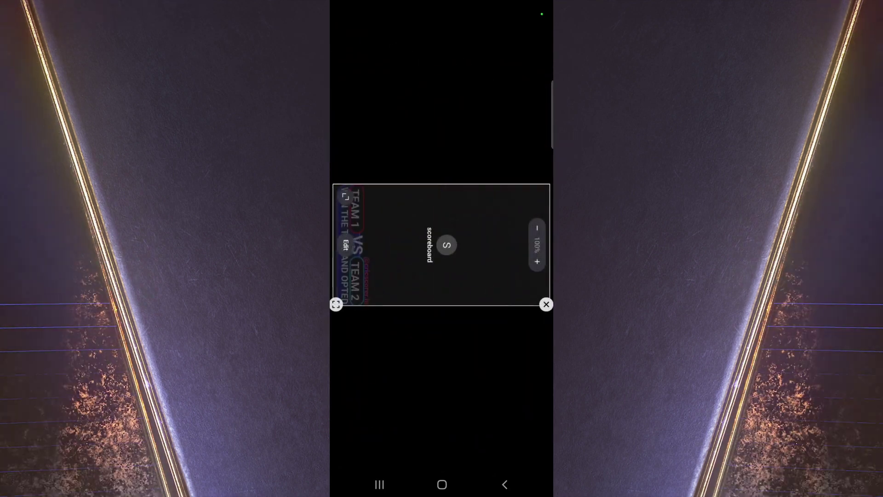
drag(340, 313, 341, 447)
drag(485, 269, 490, 91)
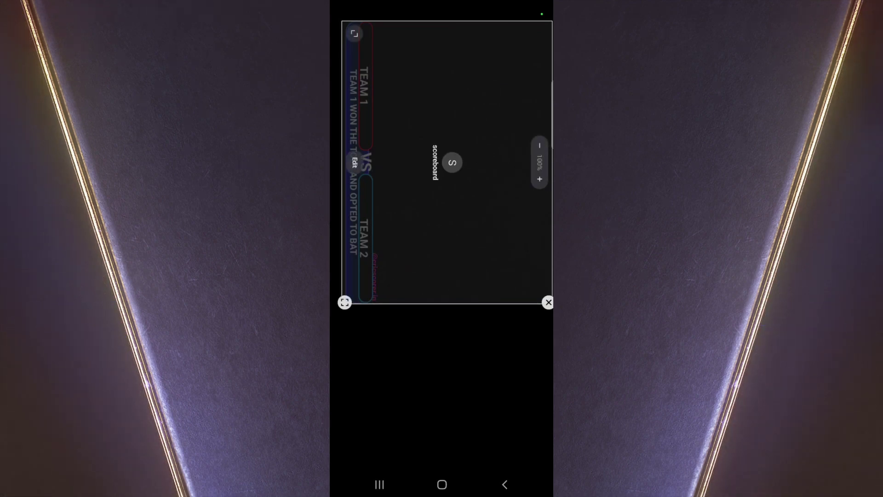
drag(343, 314, 337, 438)
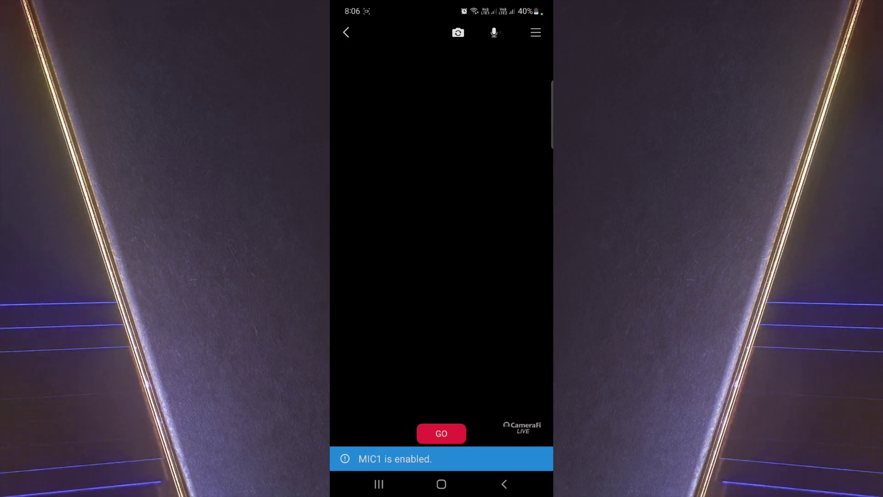
Step: Replace CameraFi Live's web URL #1 with the CricScorer scoreboard link using zoom=55
click(343, 451)
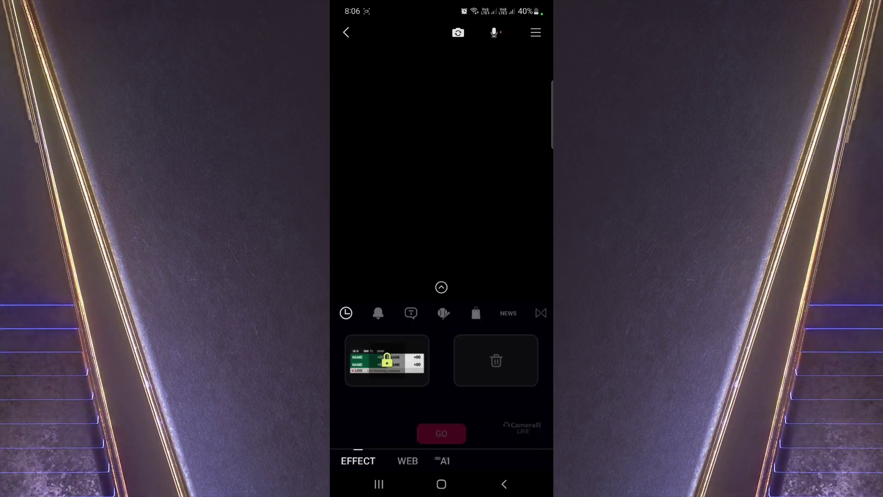
click(407, 461)
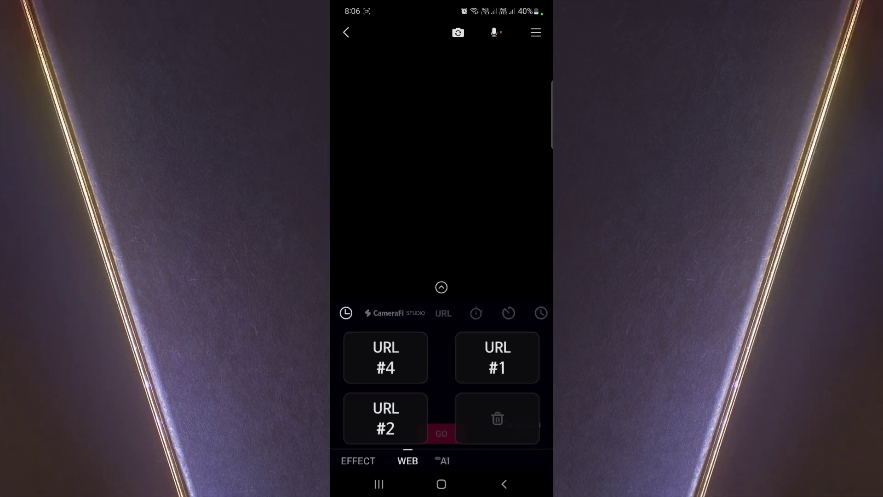
click(443, 312)
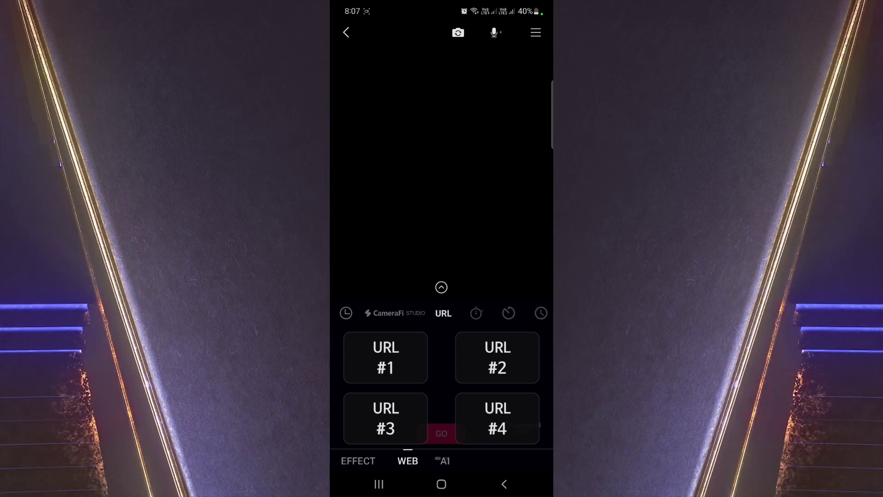
click(391, 359)
click(524, 239)
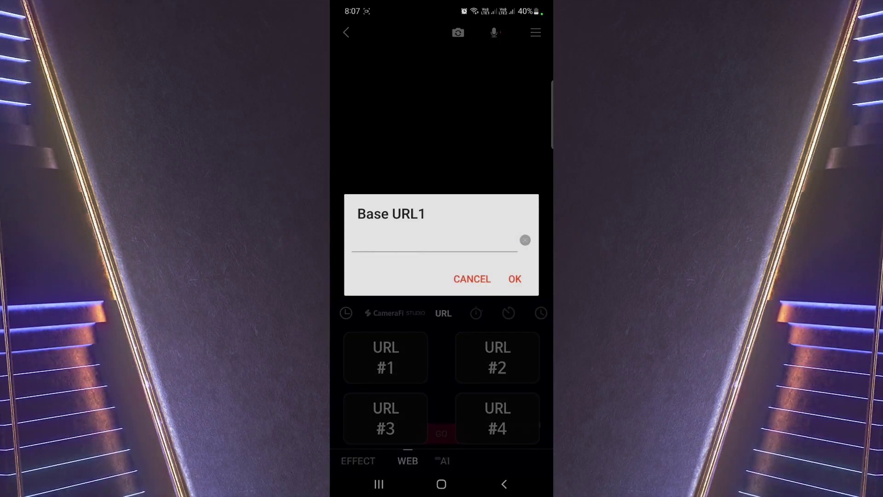
click(423, 245)
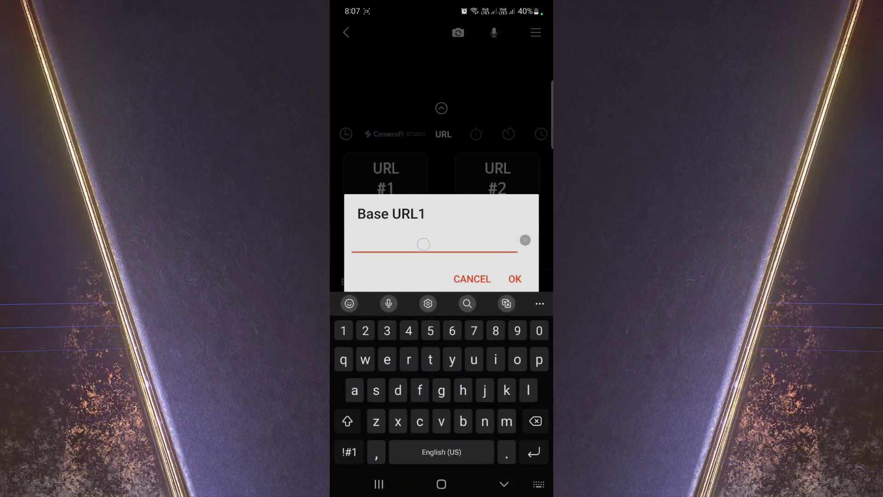
click(358, 220)
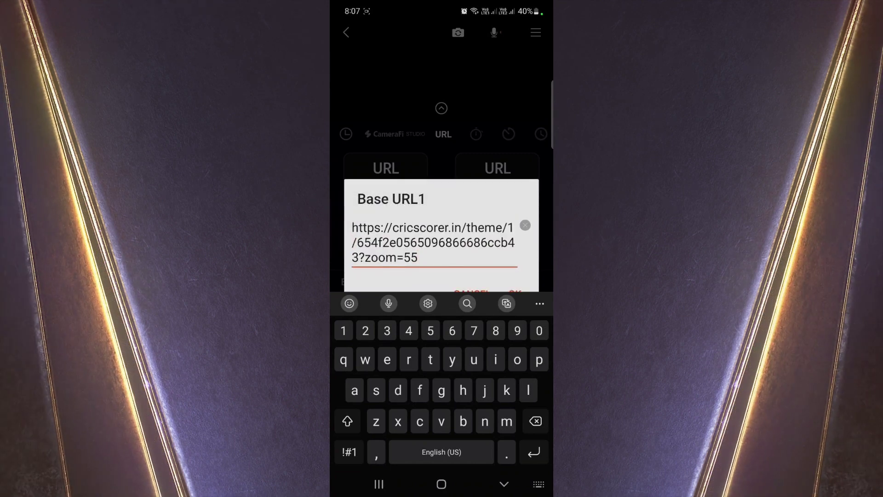
click(504, 484)
click(513, 292)
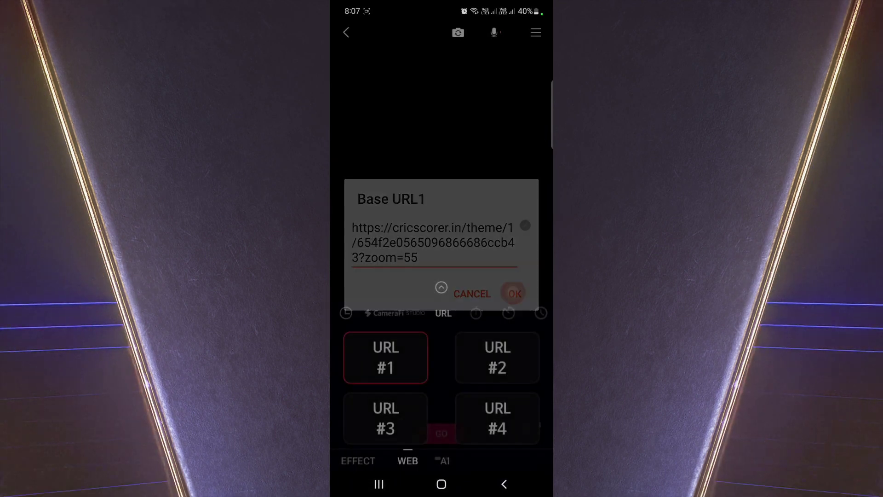
click(463, 253)
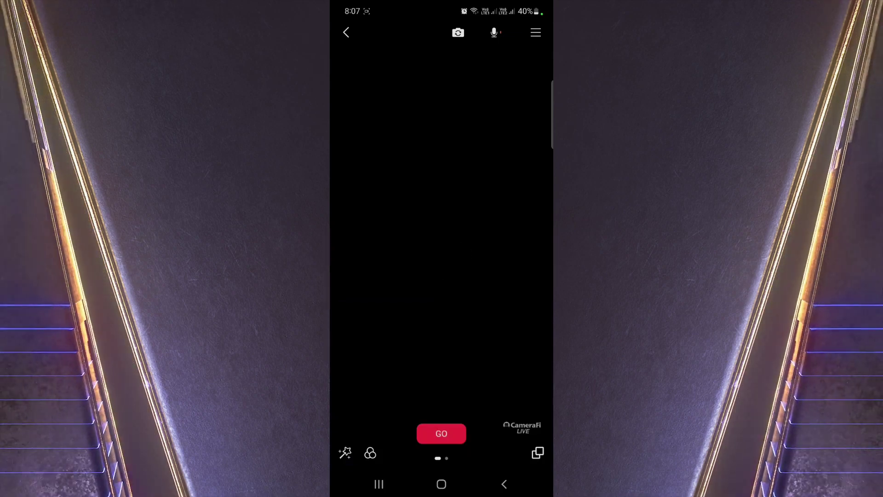